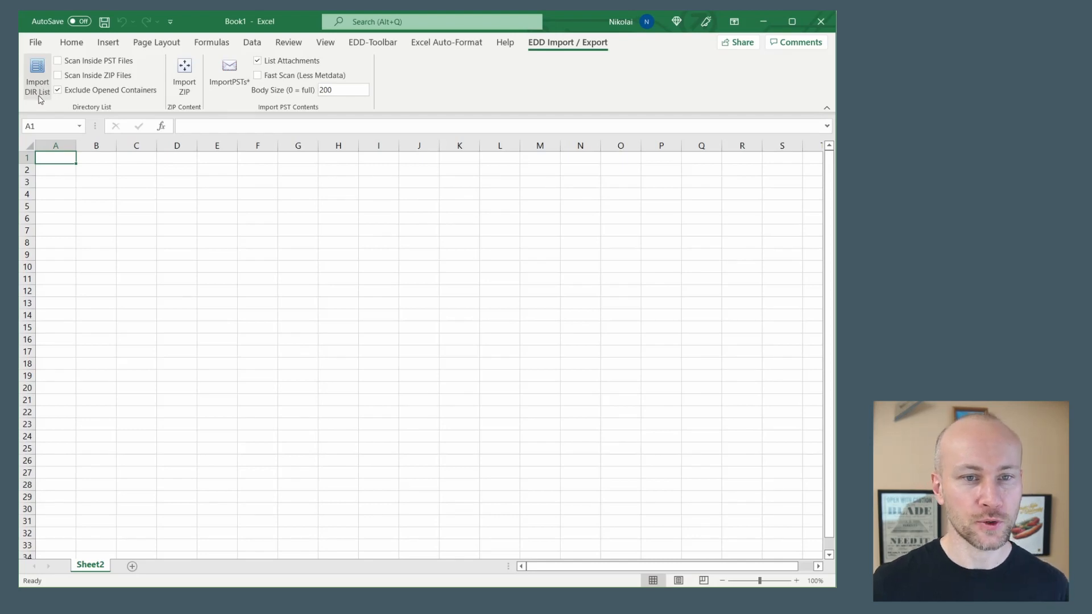
Import the directory list of the V:\_TempPST folder into the empty sheet without scanning inside PST or ZIP files
click(392, 45)
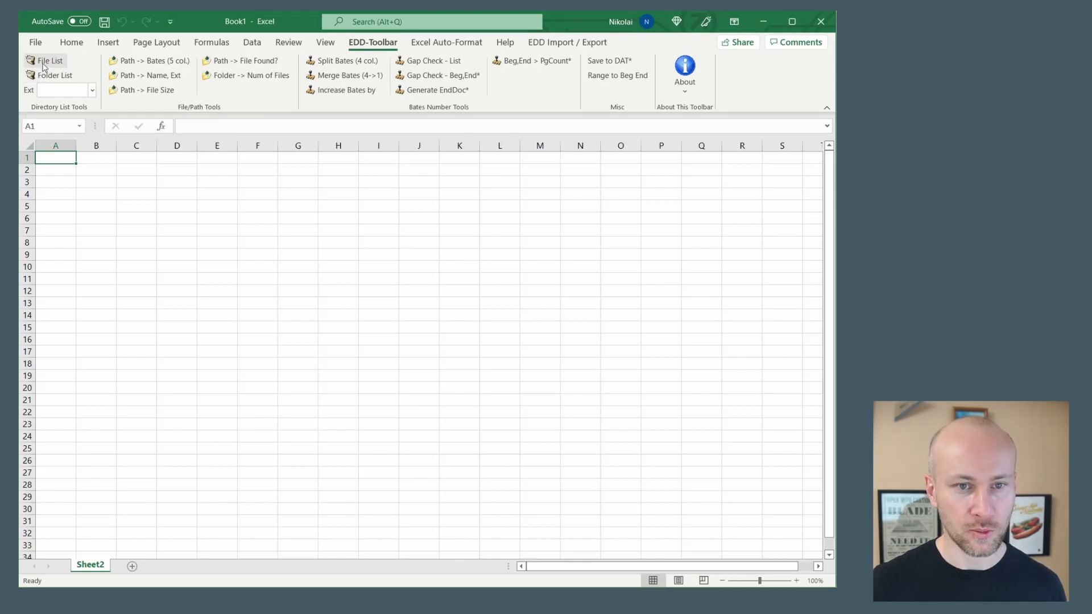
click(551, 49)
click(36, 85)
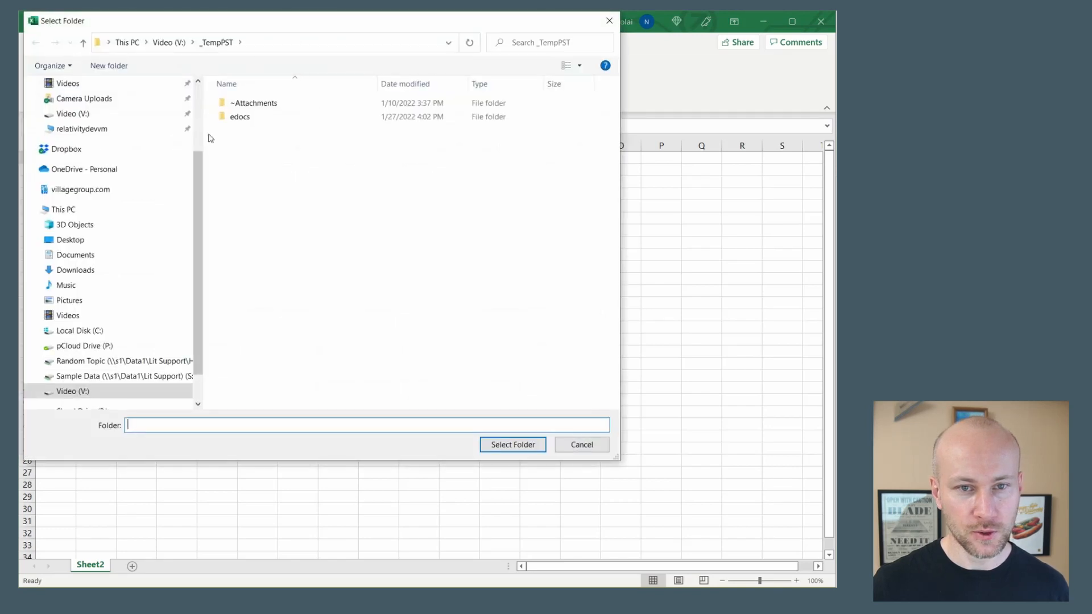
click(503, 446)
Auto-fit the width of all columns on the sheet to their contents
click(30, 146)
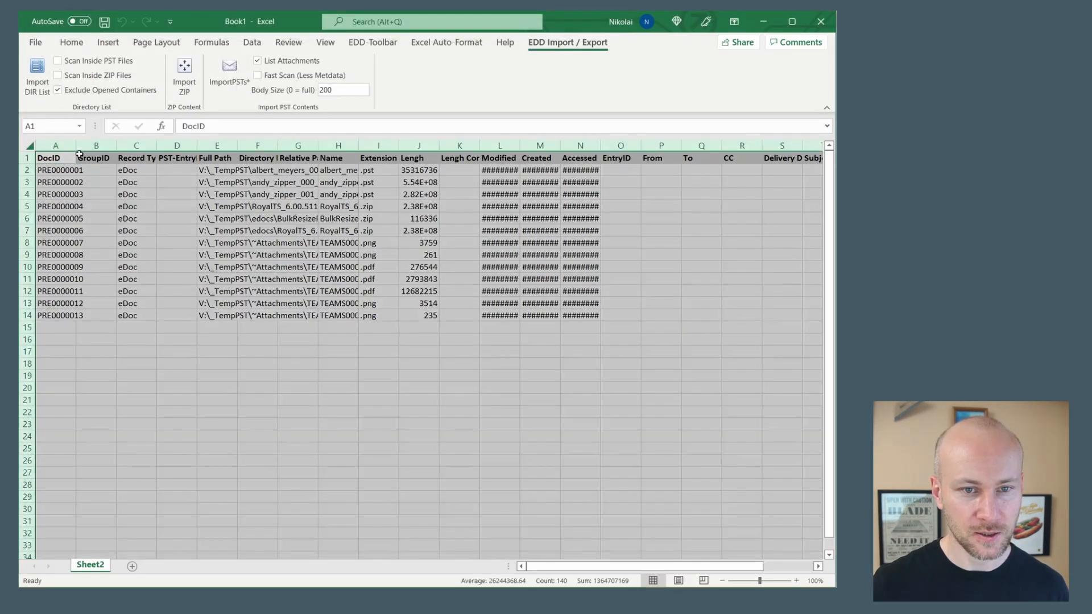
double_click(76, 150)
click(248, 218)
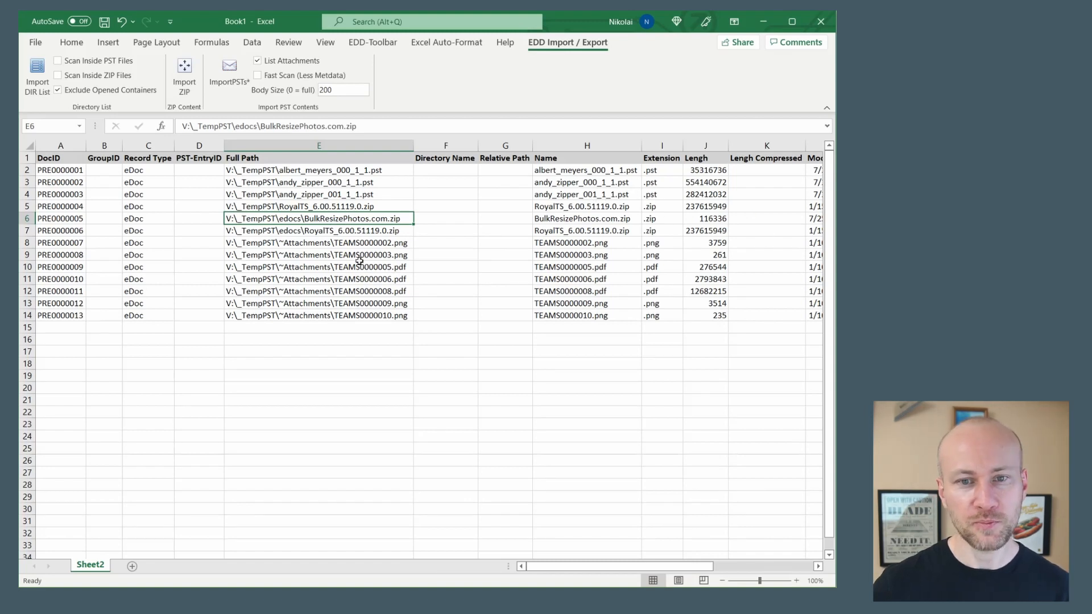
Look over the PST, ZIP and attachment file paths listed in the Full Path column
click(353, 185)
click(341, 206)
click(346, 266)
click(346, 289)
click(341, 244)
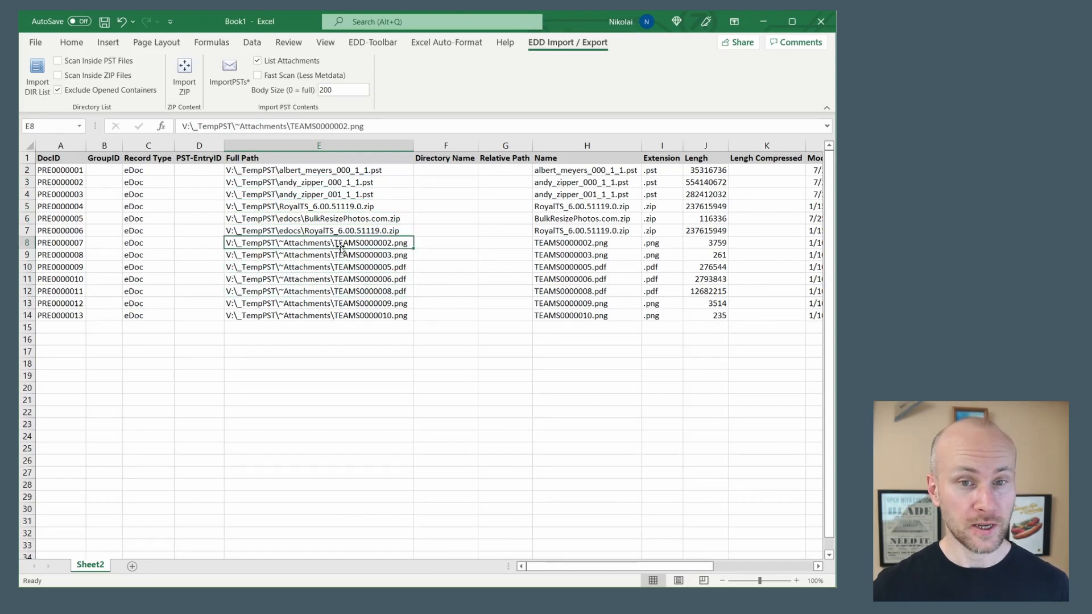
click(393, 49)
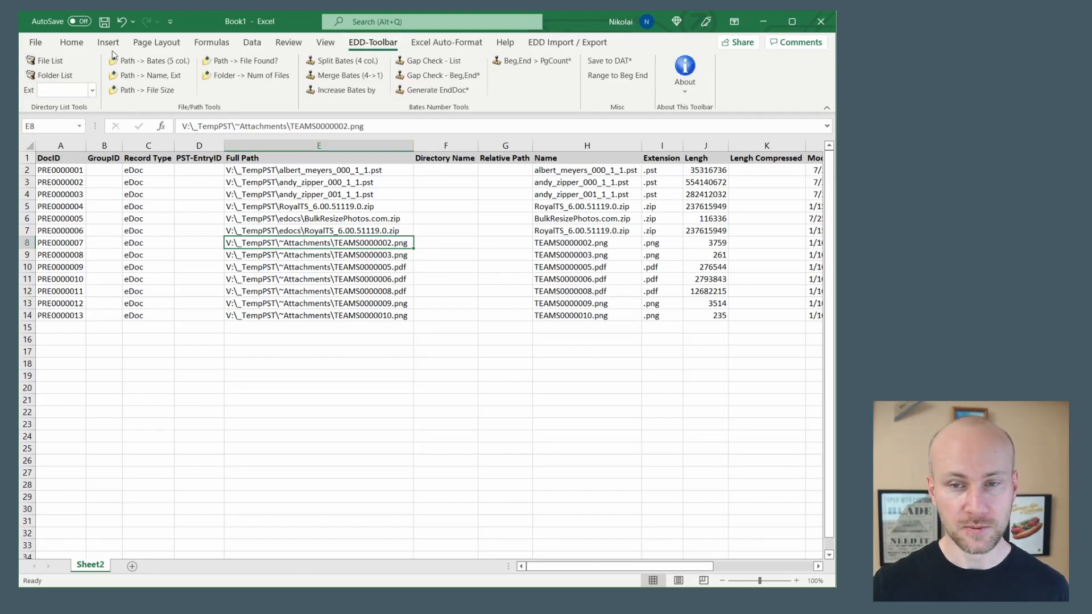
click(565, 43)
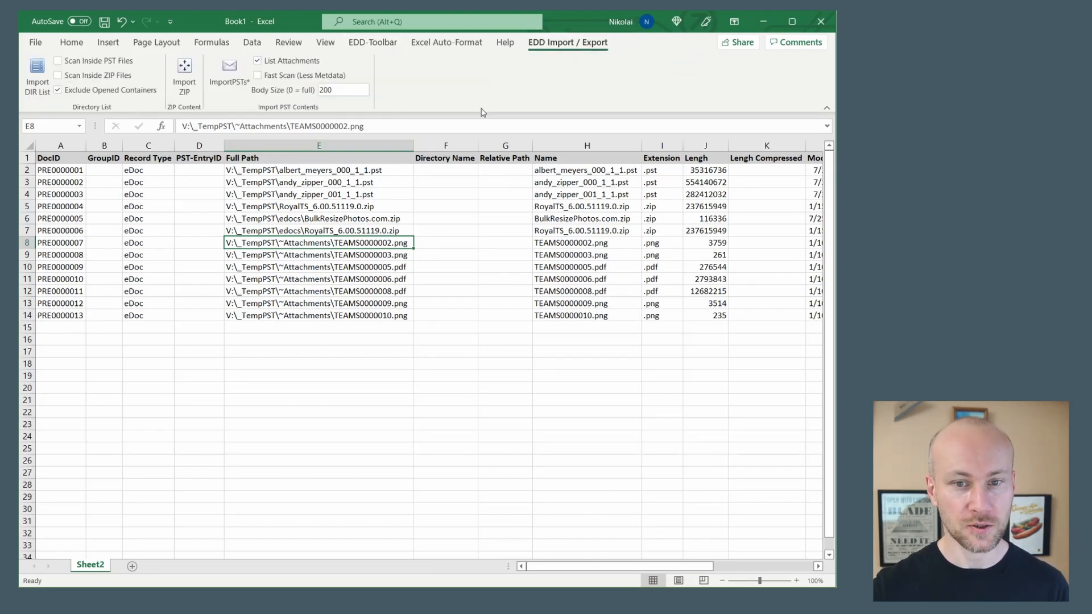
Import the V:\_TempPST directory list into a new sheet, with scanning inside both PST and ZIP files enabled
click(133, 566)
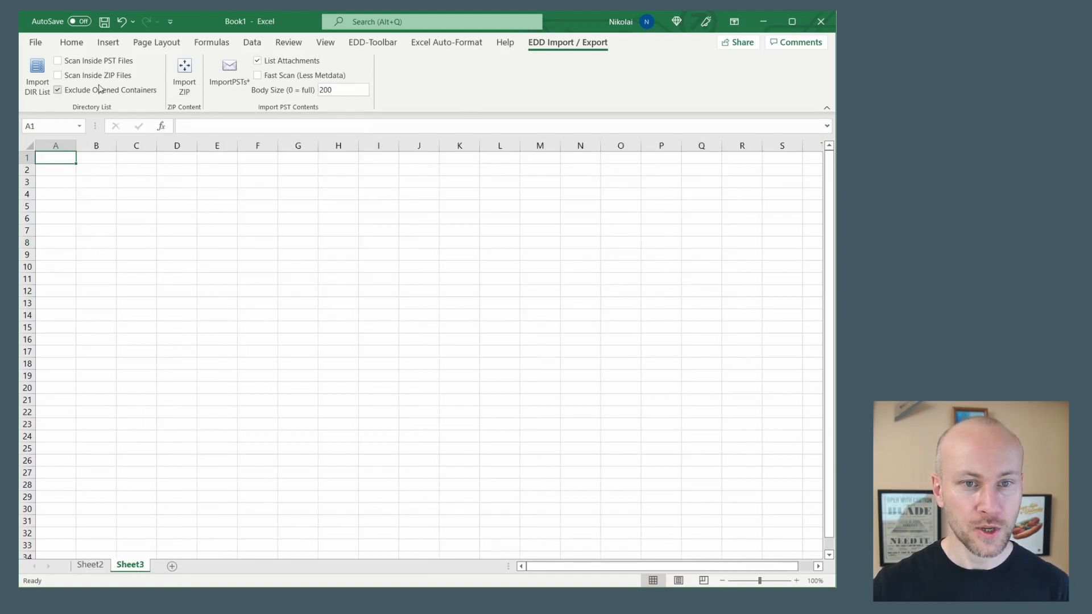
click(67, 62)
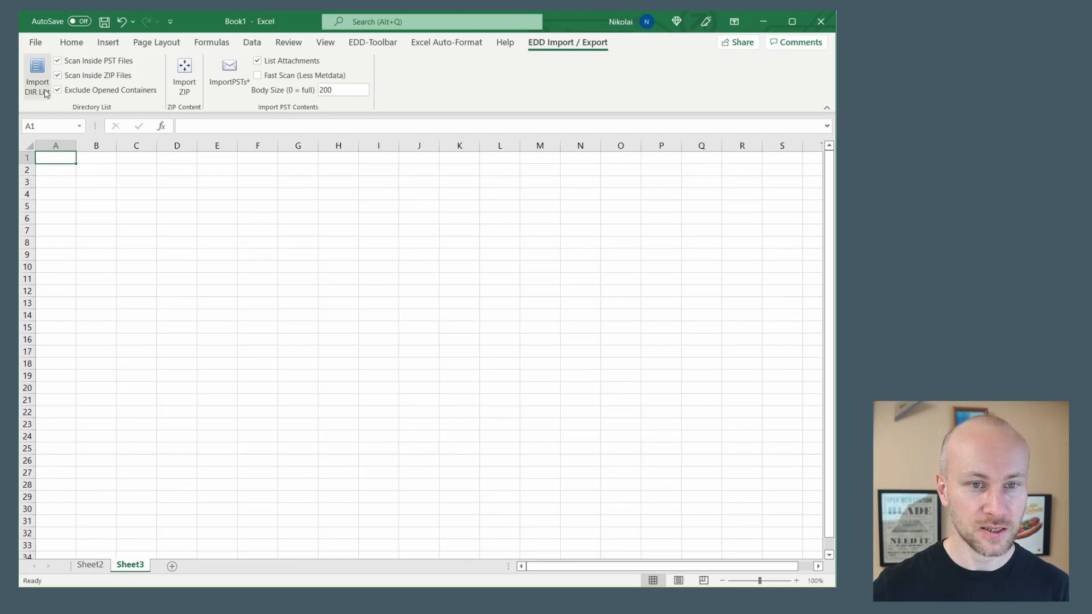
click(42, 94)
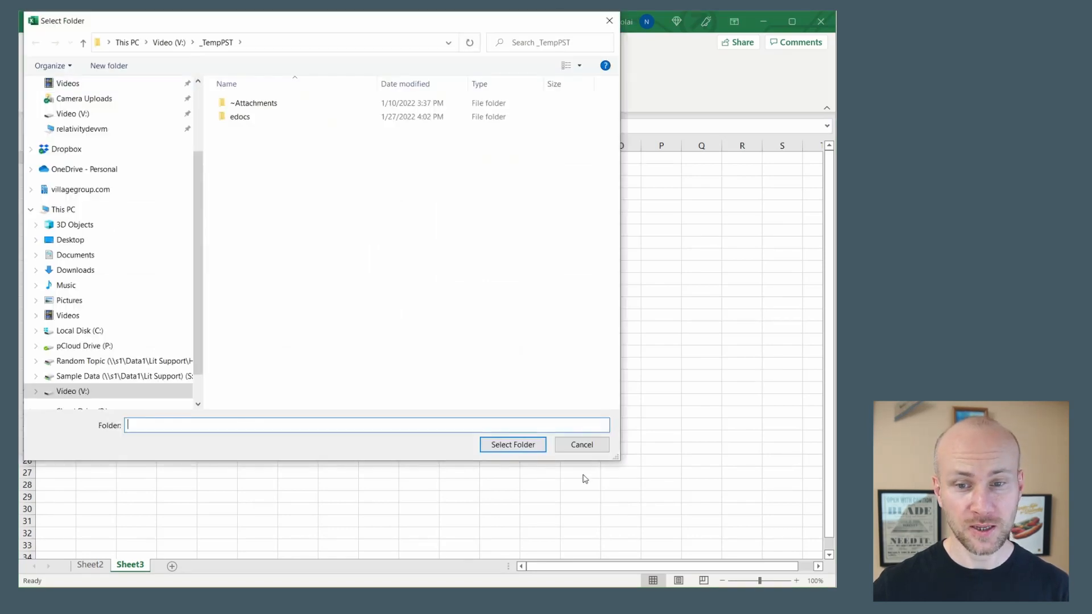
click(515, 448)
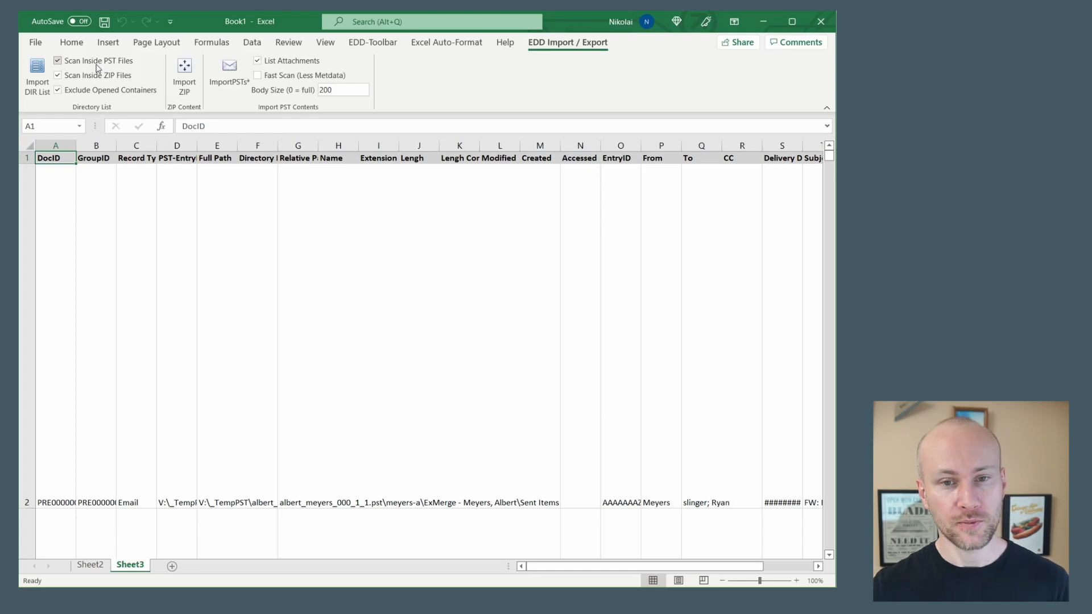
Reduce the height of every row on the sheet to a single line of text
click(27, 160)
drag(34, 508, 68, 181)
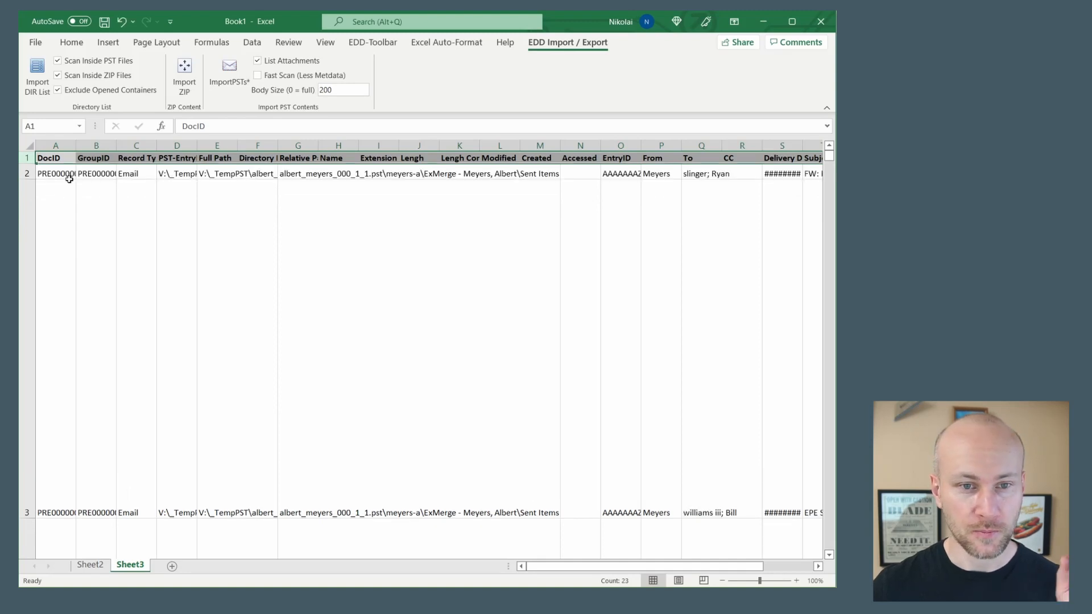
click(28, 146)
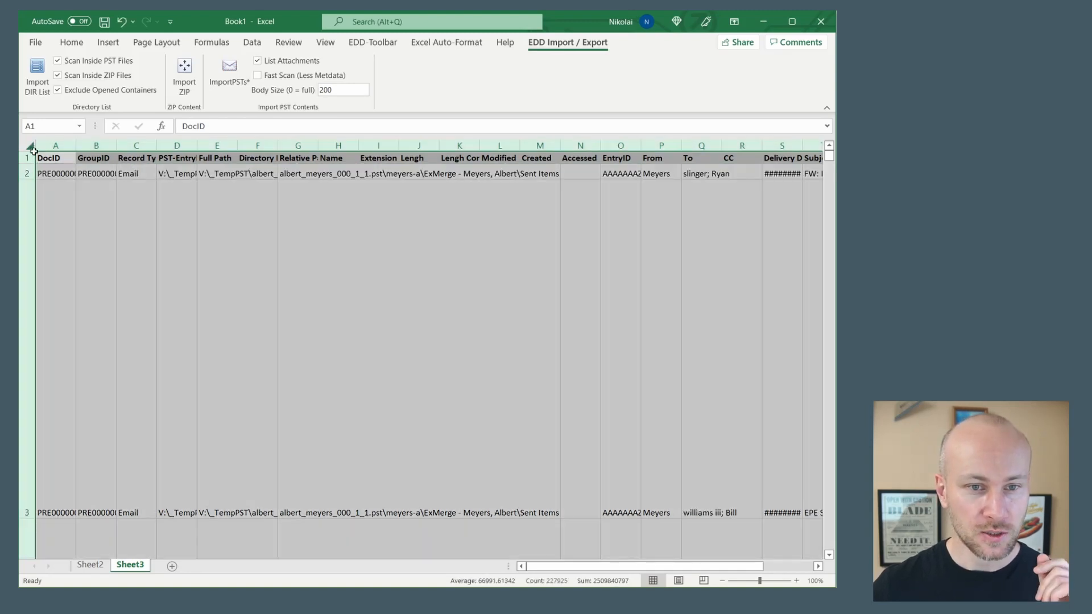
drag(27, 515, 73, 187)
click(181, 249)
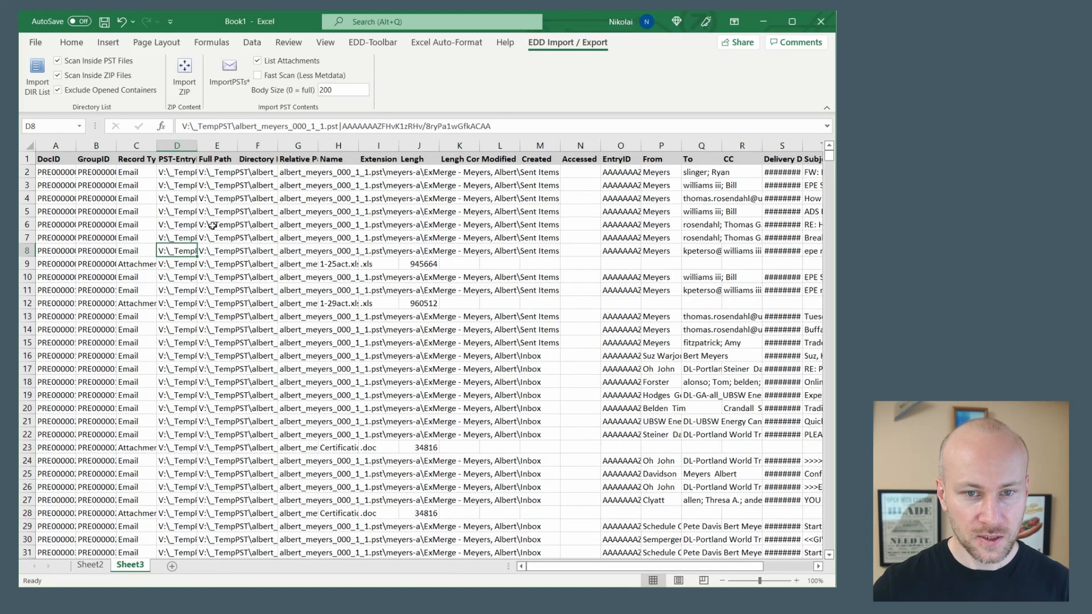
Widen the Full Path, From and Subject columns of the imported list
drag(203, 157, 474, 151)
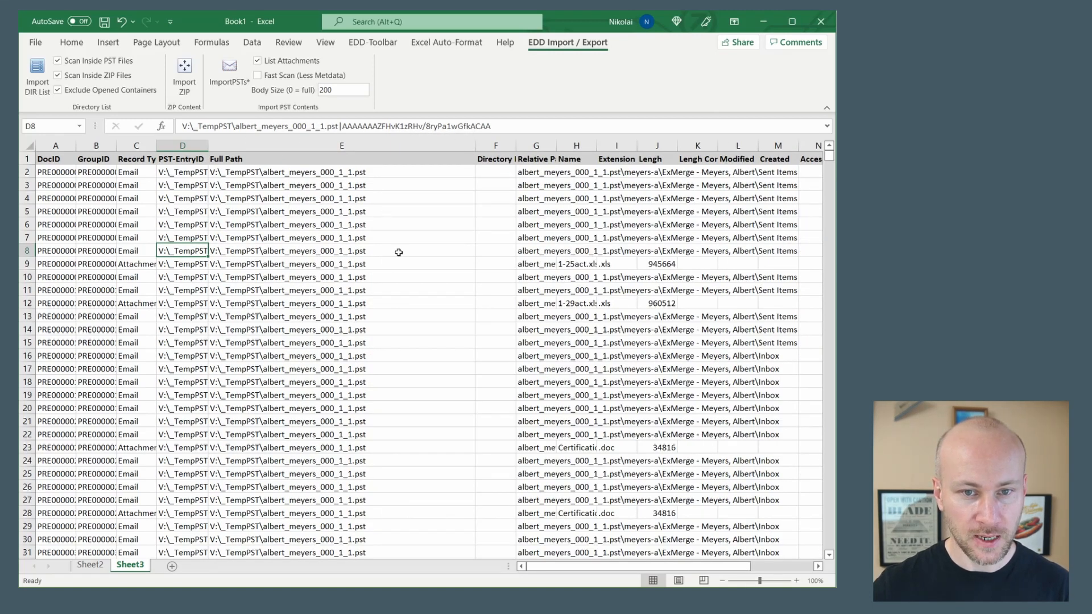
drag(545, 567, 613, 563)
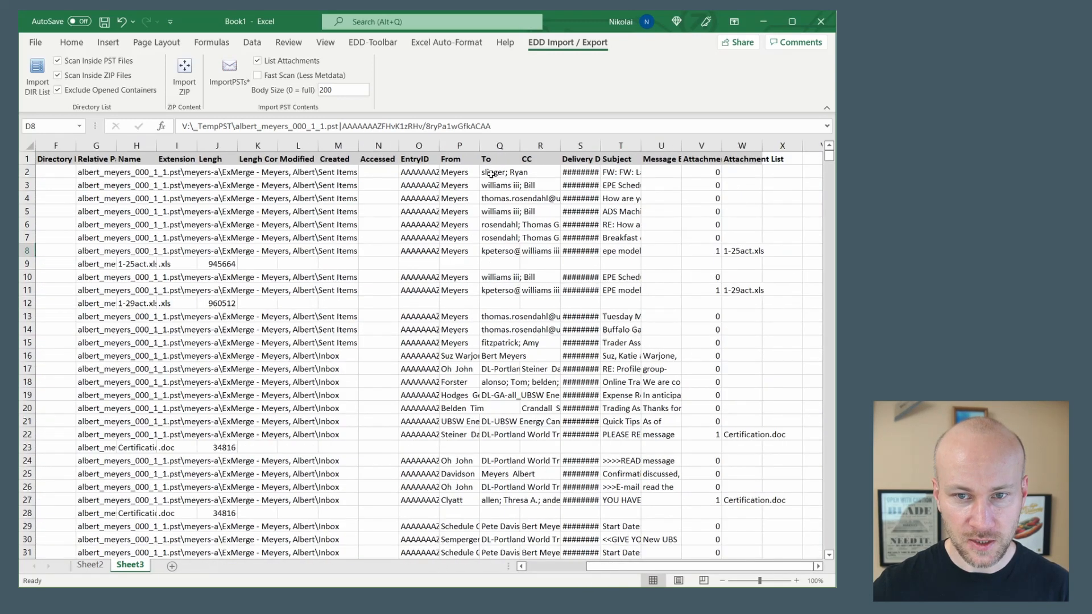
drag(478, 148, 494, 149)
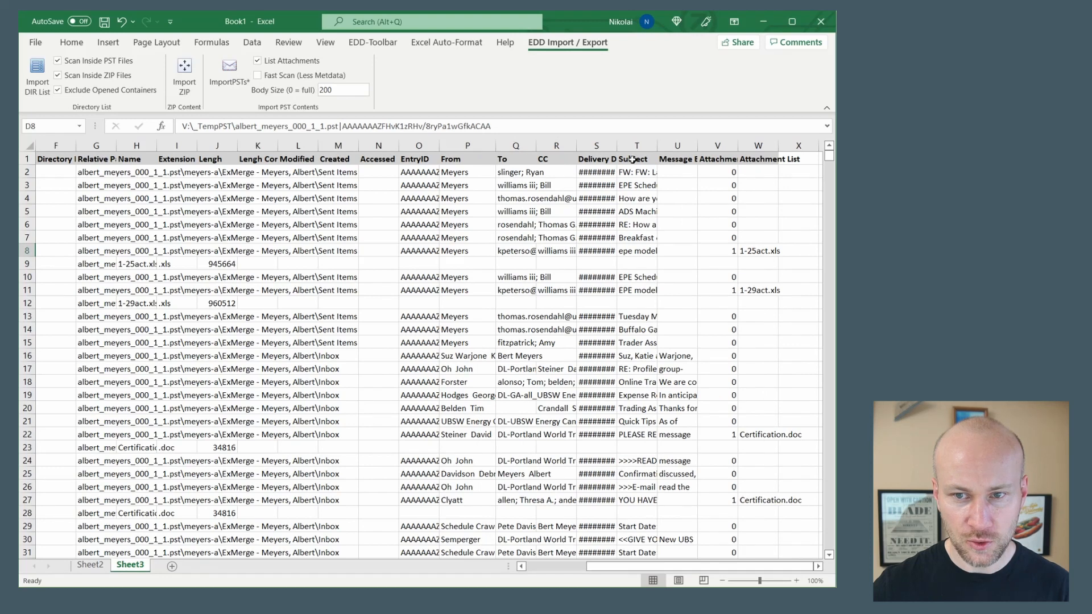
drag(656, 149, 734, 149)
click(538, 568)
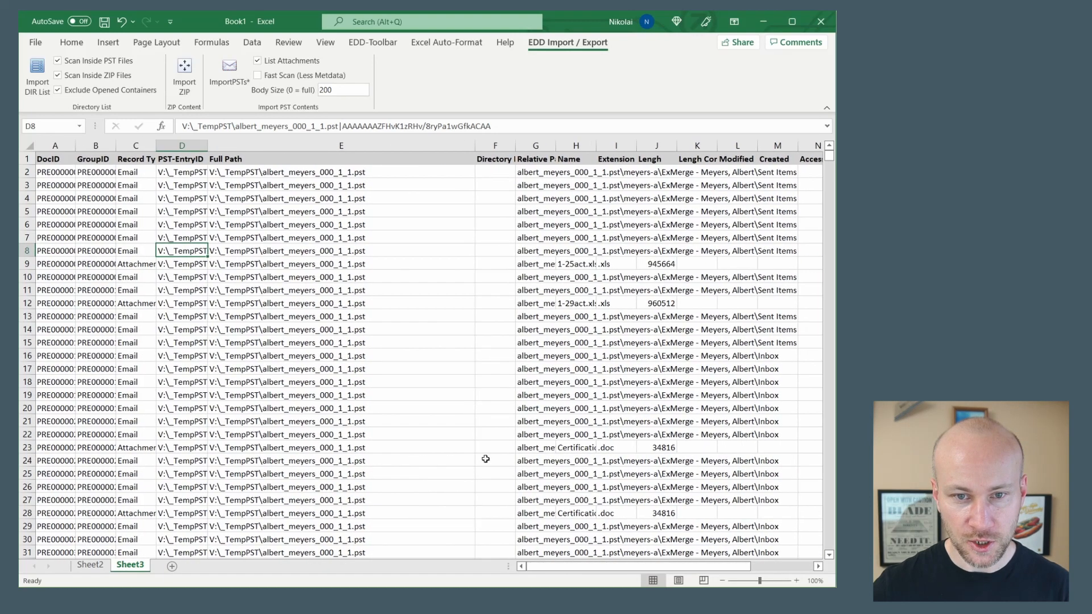
Look through the email and attachment records from the PST files down to the last row of the list
scroll(390, 347, down, 20)
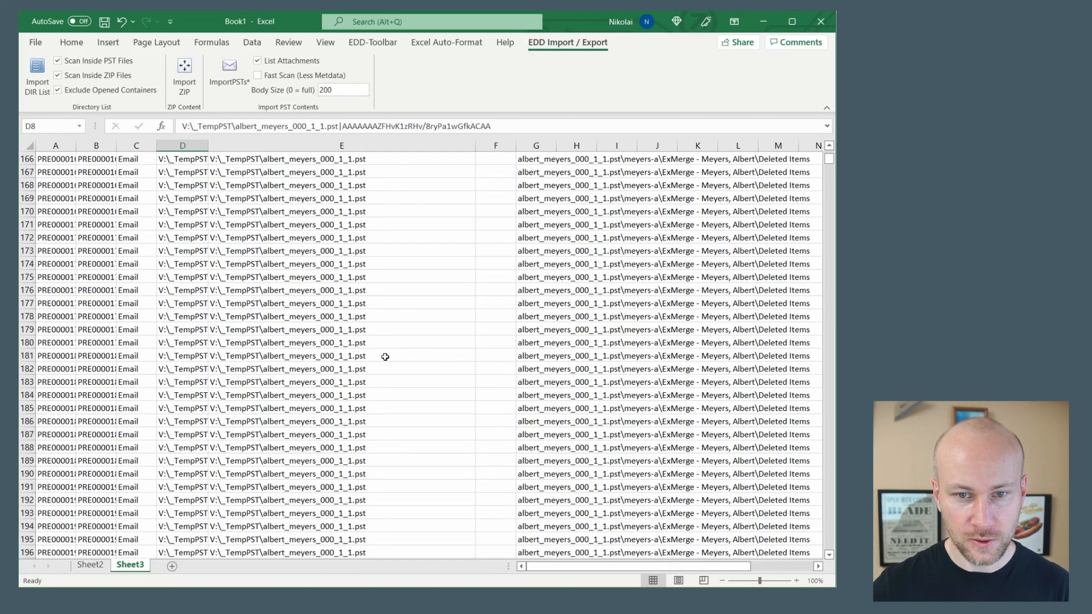
scroll(385, 356, down, 1)
drag(828, 164, 830, 232)
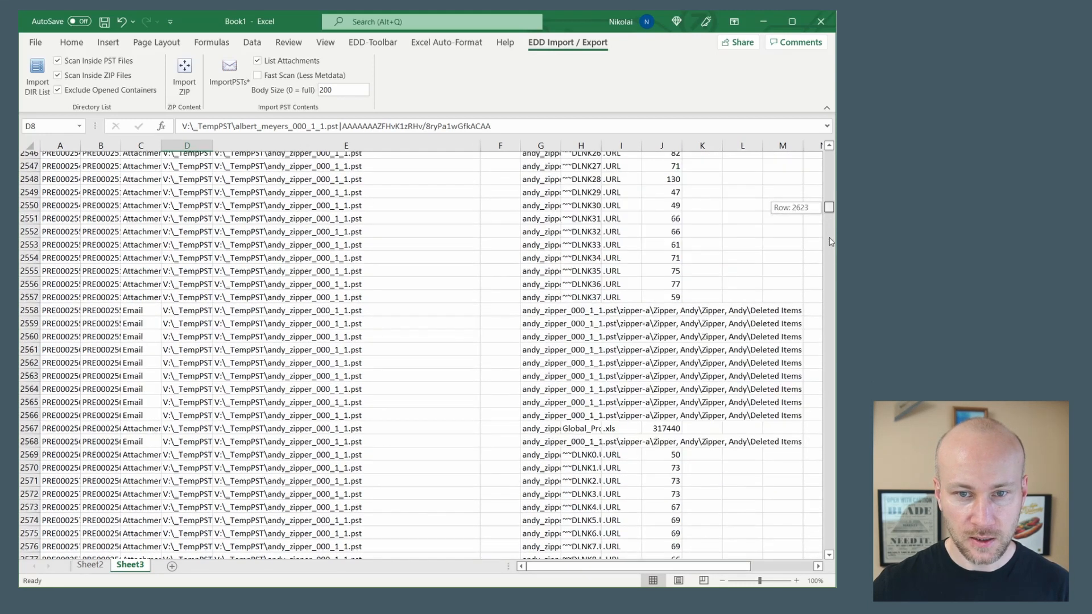
drag(834, 281, 828, 428)
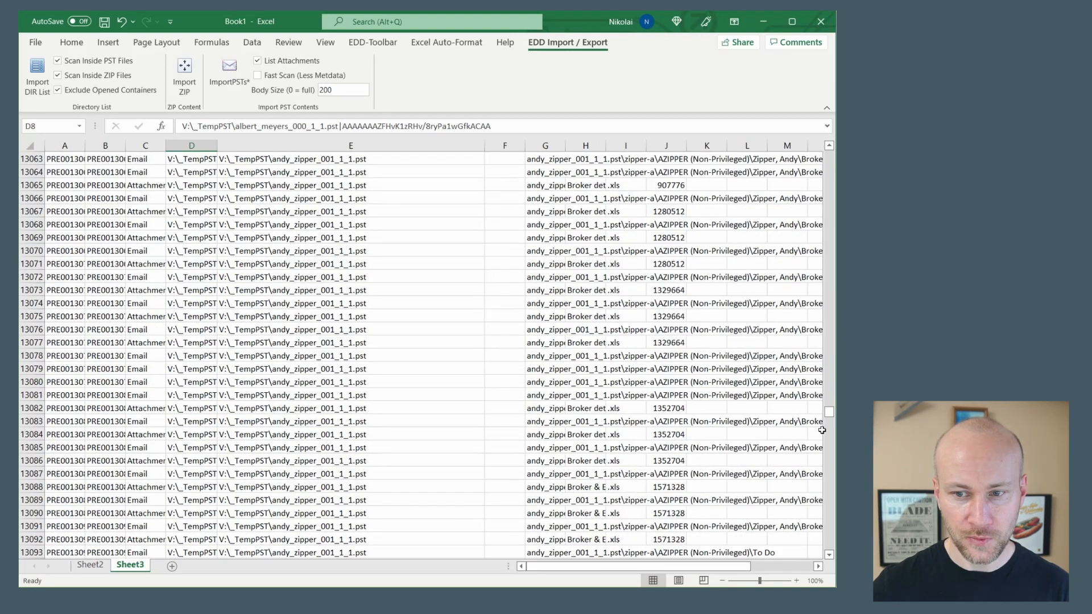
click(323, 477)
key(ctrl+Down)
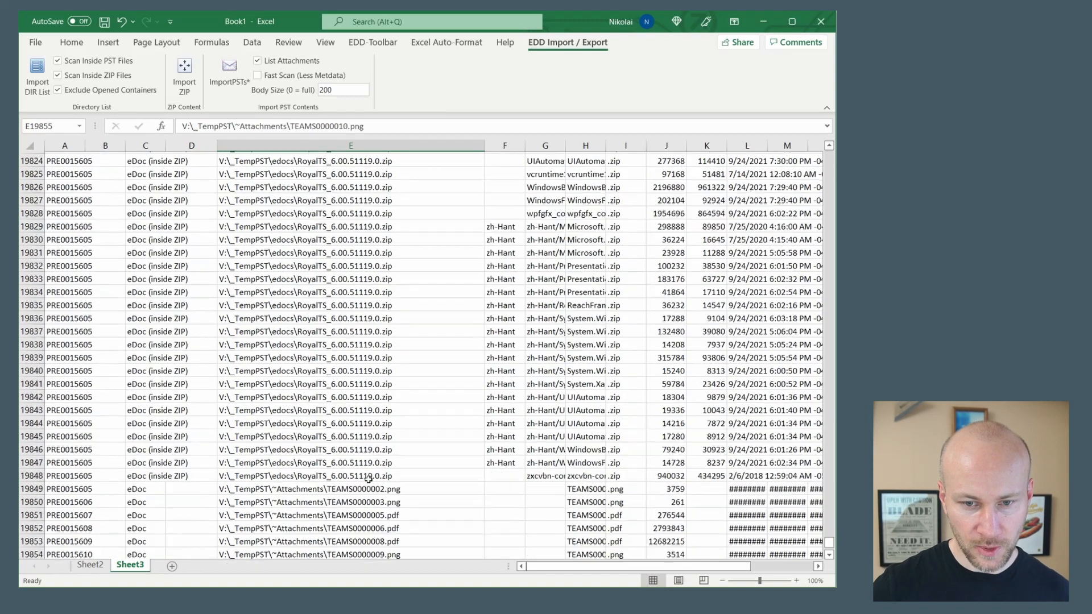
Examine the record types and full paths of the files inside the ZIP and the loose attachments at the list's end
click(407, 384)
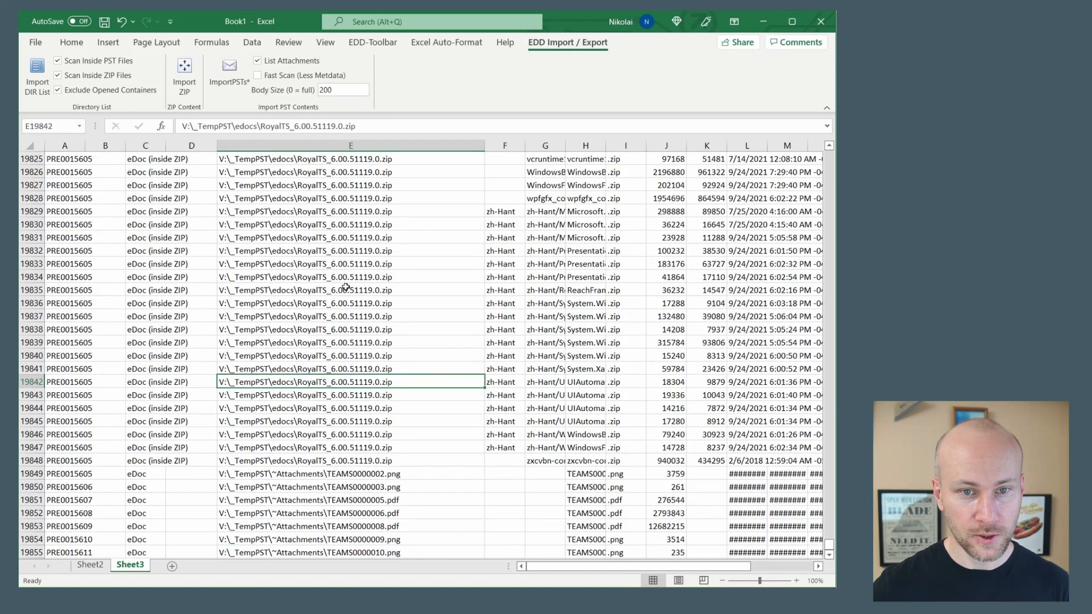
click(144, 461)
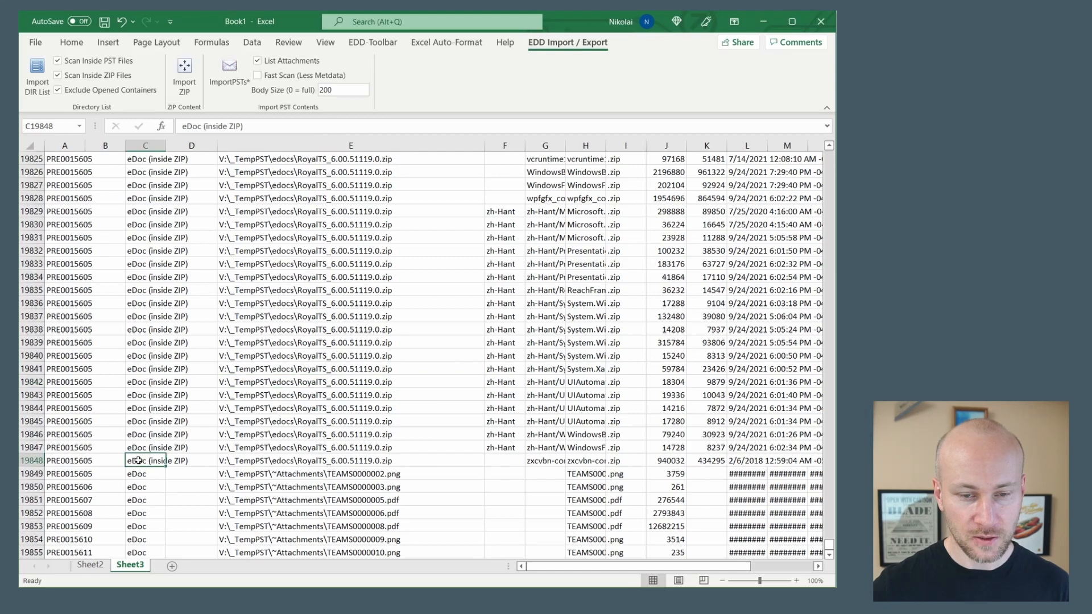
click(356, 459)
click(154, 479)
click(343, 486)
click(353, 524)
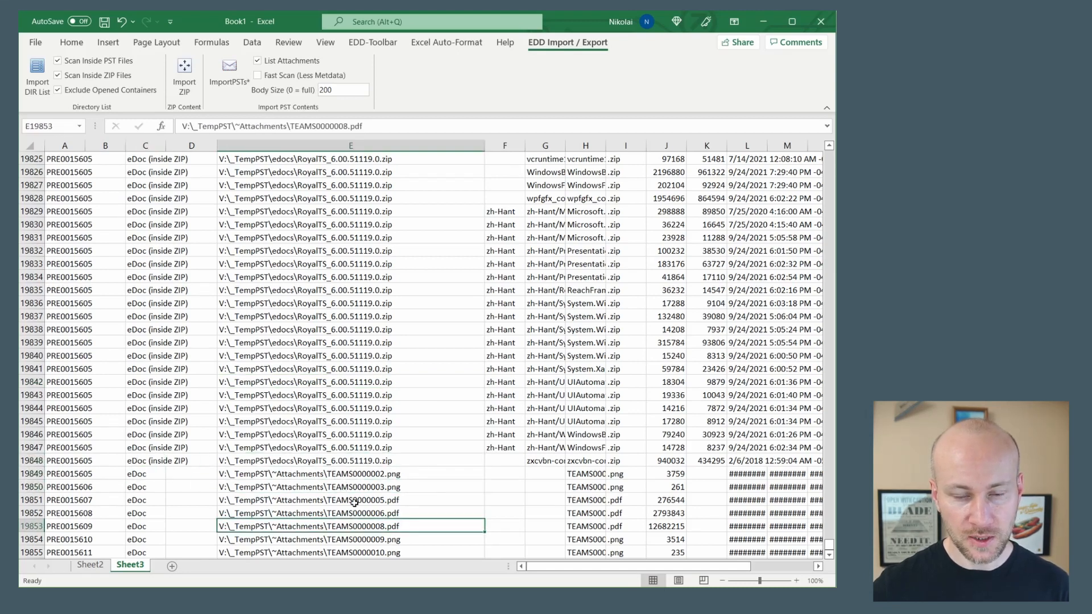
Review the RoyalTS ZIP contents upward through the list, back to the email records from the PST files
scroll(355, 424, up, 20)
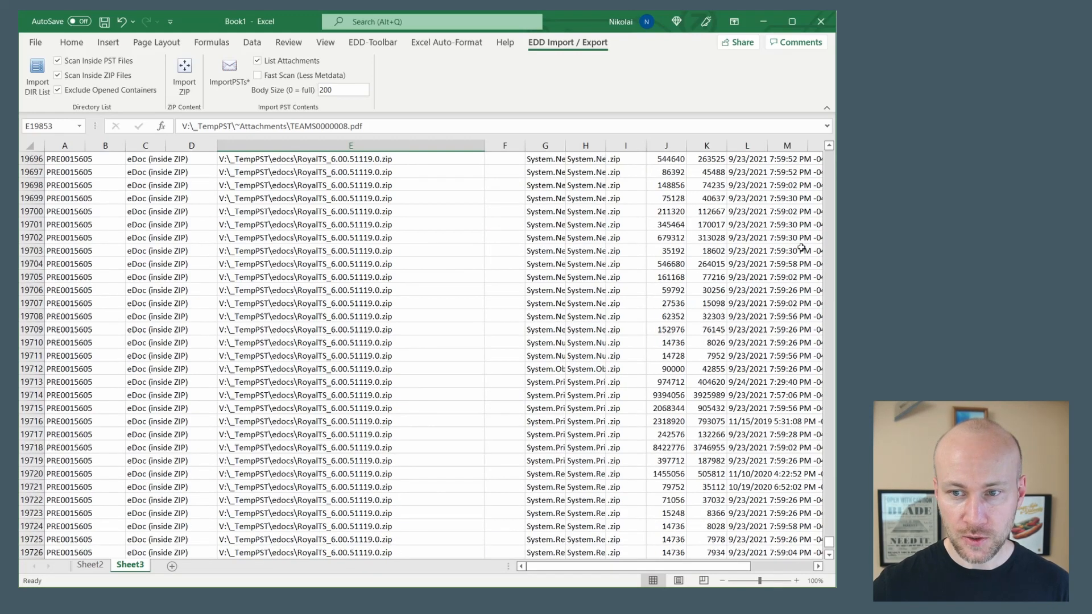
scroll(830, 238, up, 20)
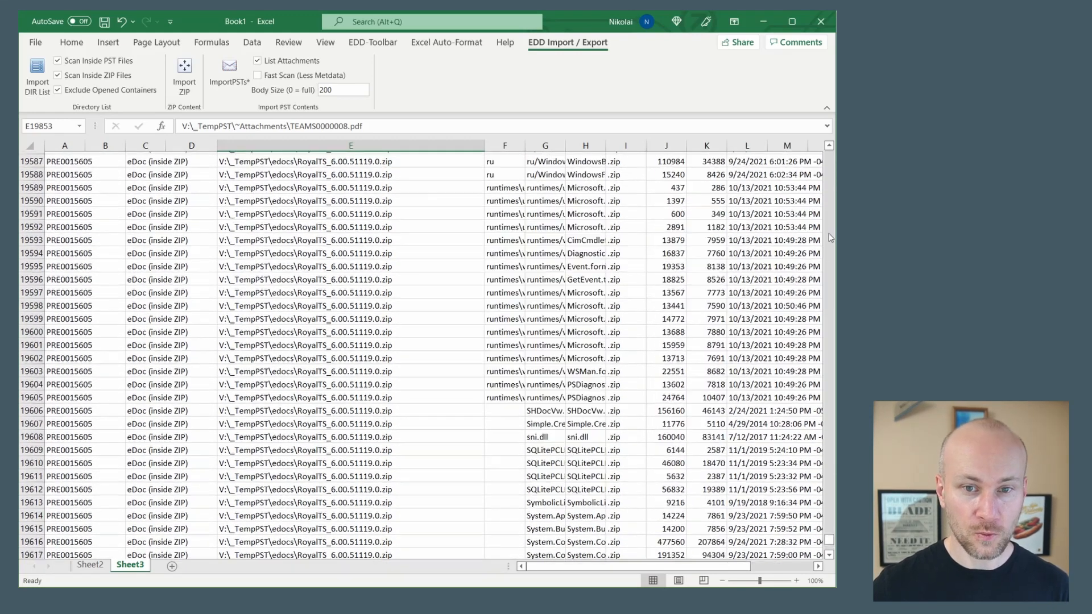
scroll(830, 238, up, 20)
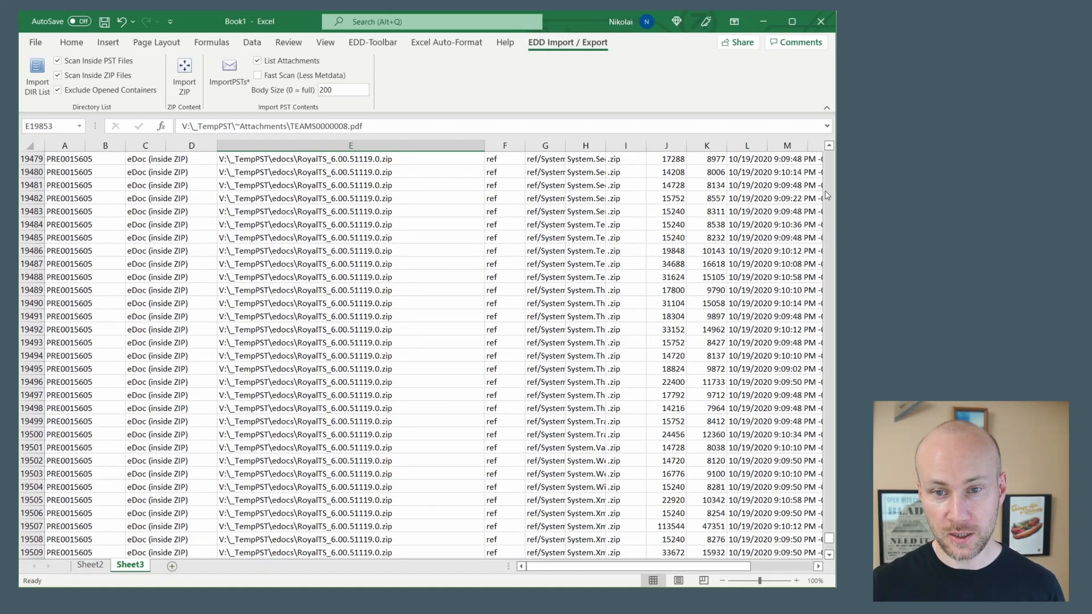
scroll(827, 195, up, 20)
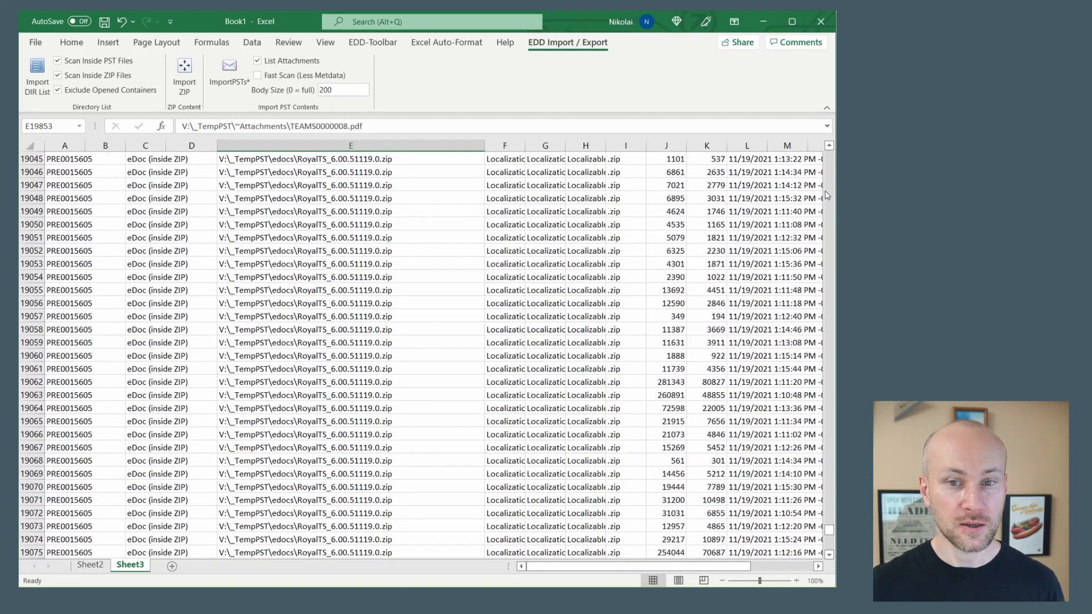
scroll(827, 195, up, 20)
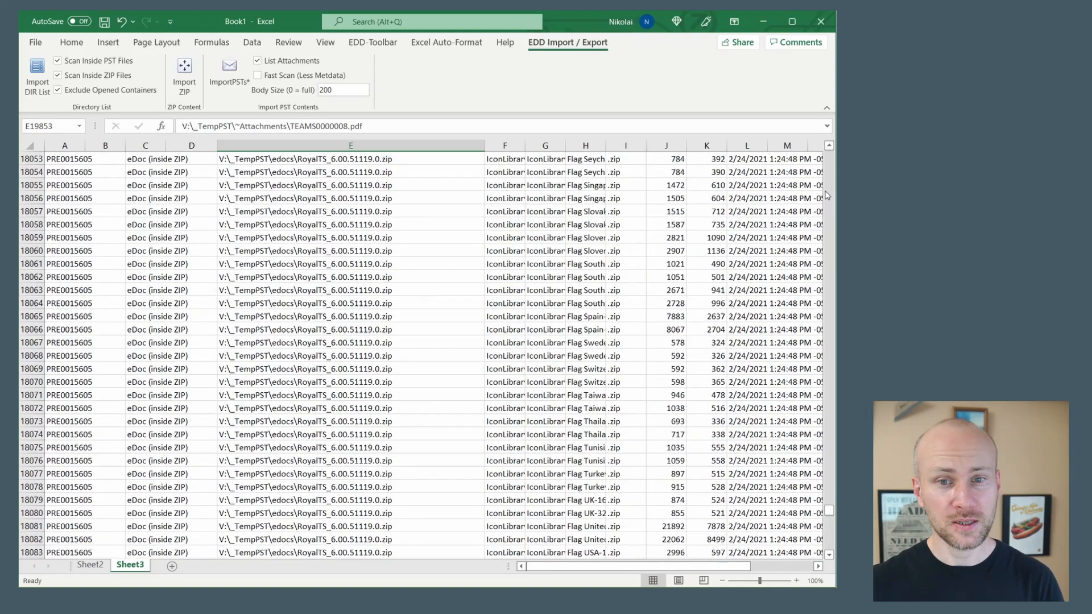
scroll(827, 195, up, 20)
drag(829, 506, 831, 459)
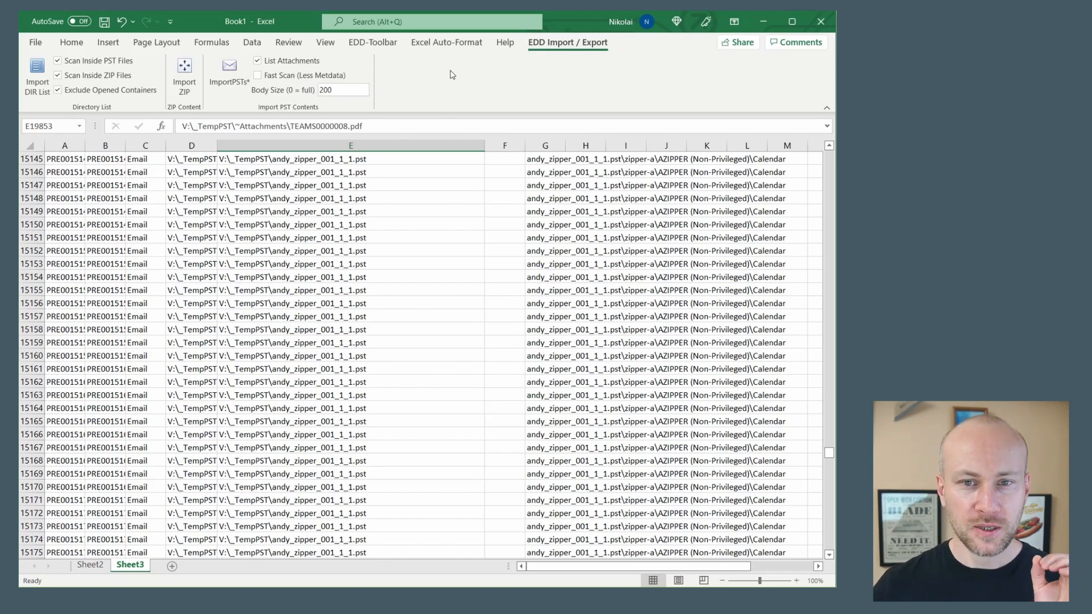
click(446, 42)
click(372, 42)
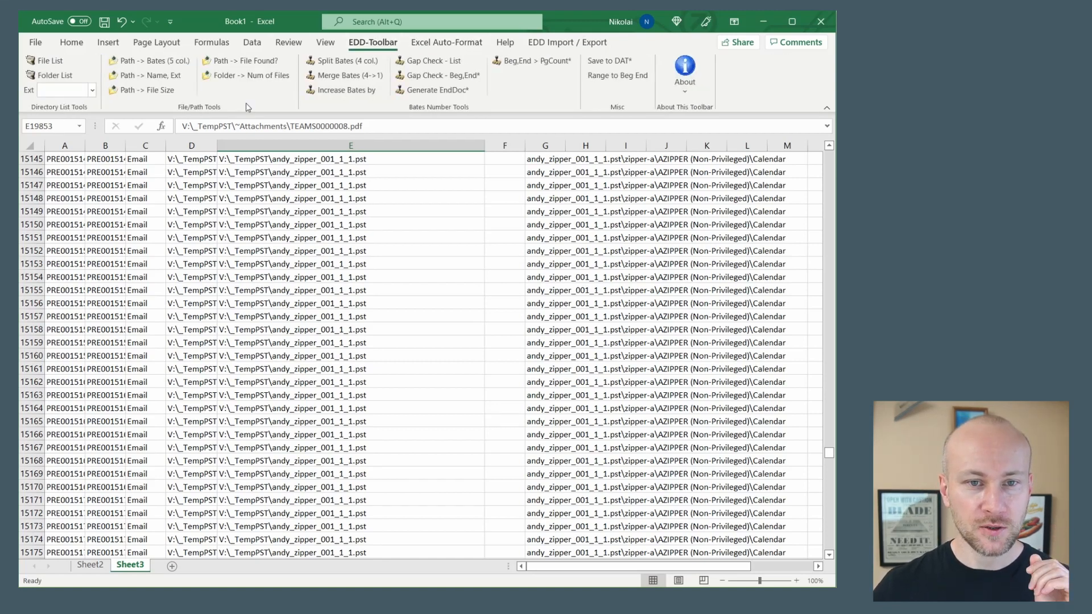
click(592, 42)
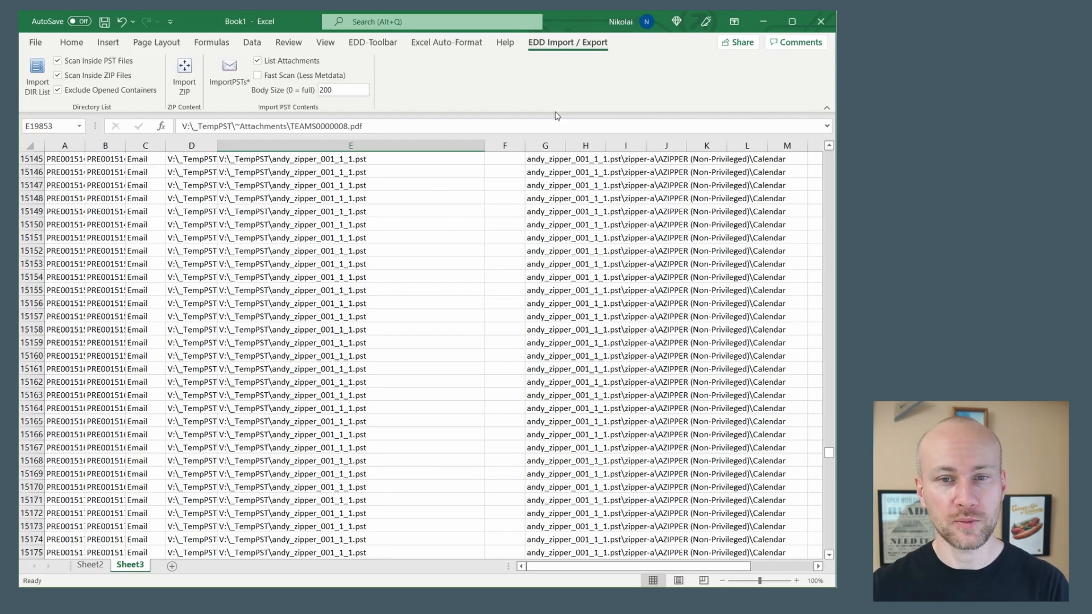
click(372, 43)
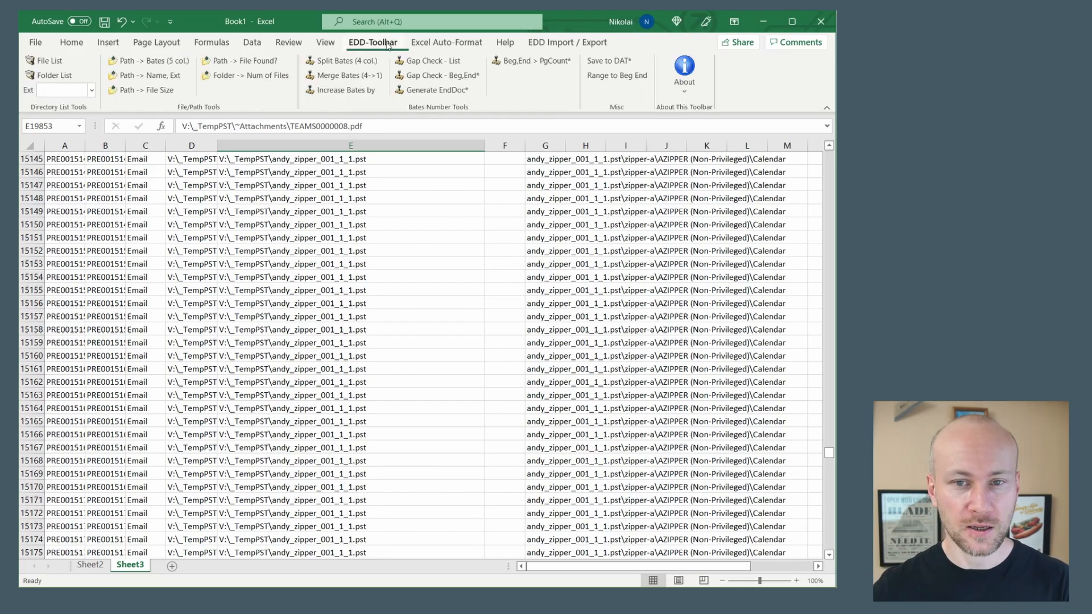
click(421, 45)
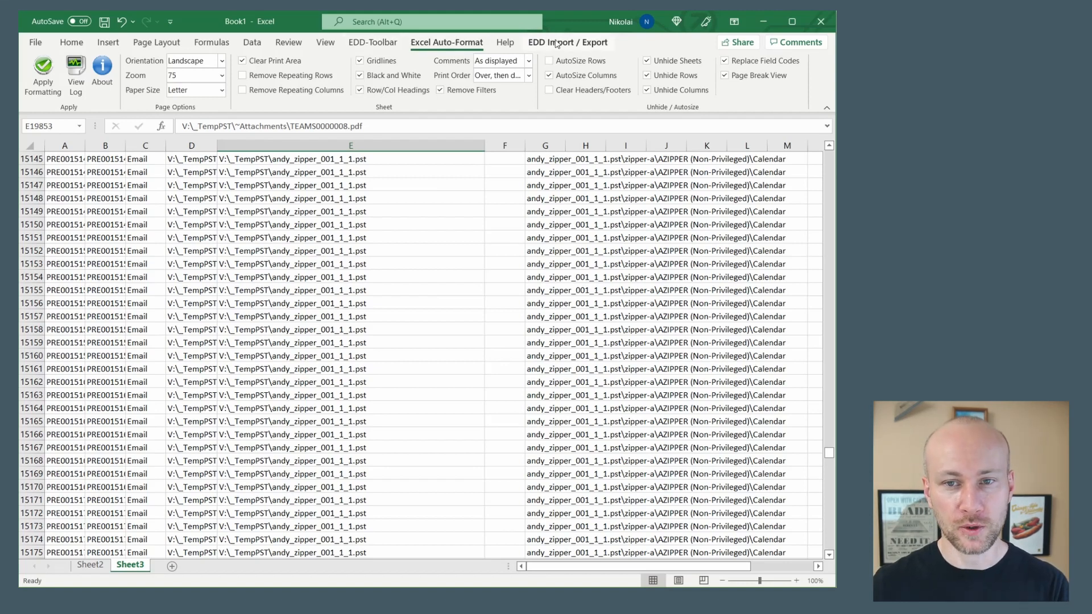
click(373, 42)
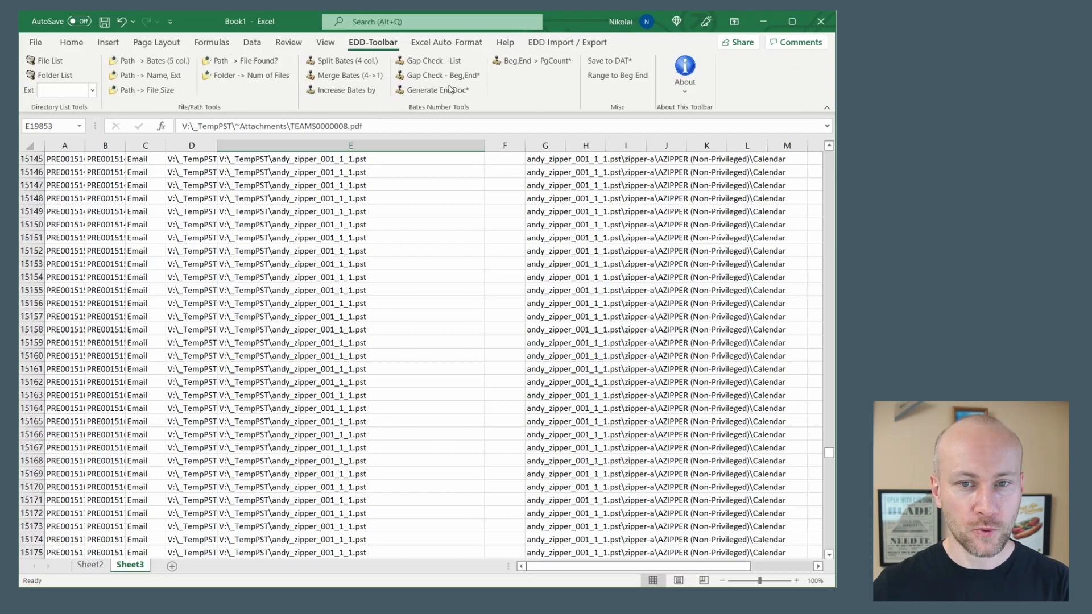
click(551, 44)
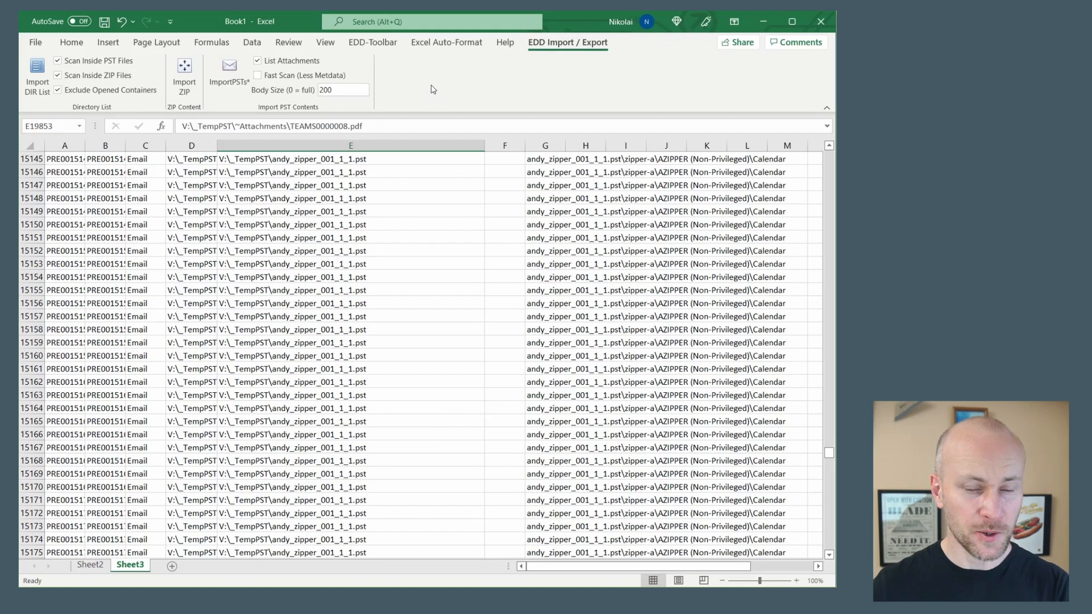